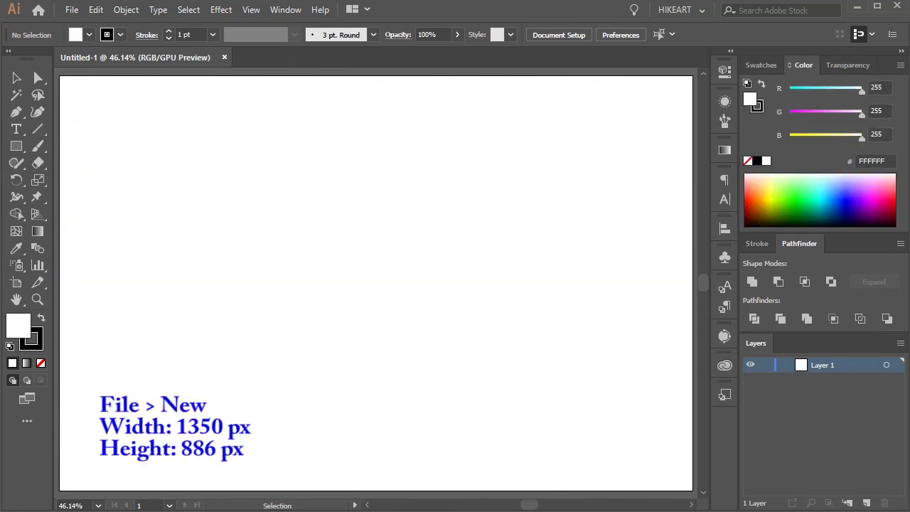
# - Switch to the Rectangular Grid Tool from the Line Segment tool group
pyautogui.click(31, 130)
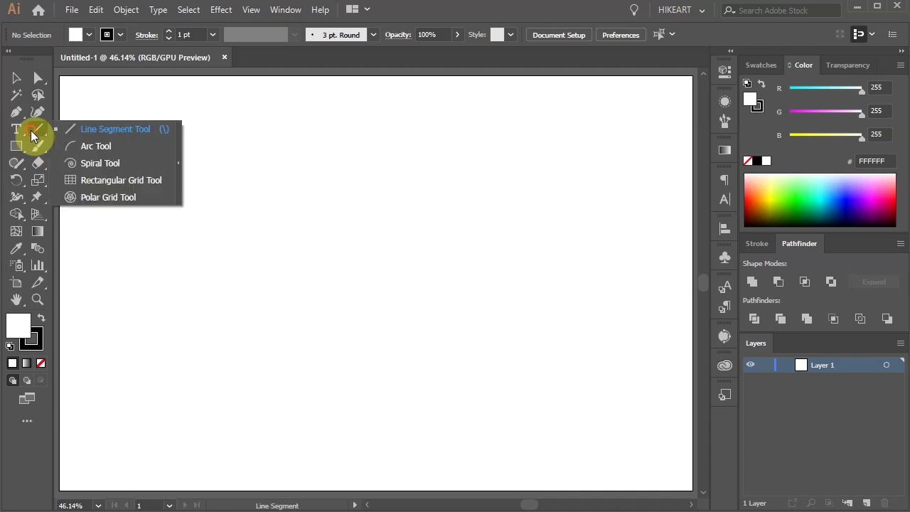
pyautogui.click(109, 180)
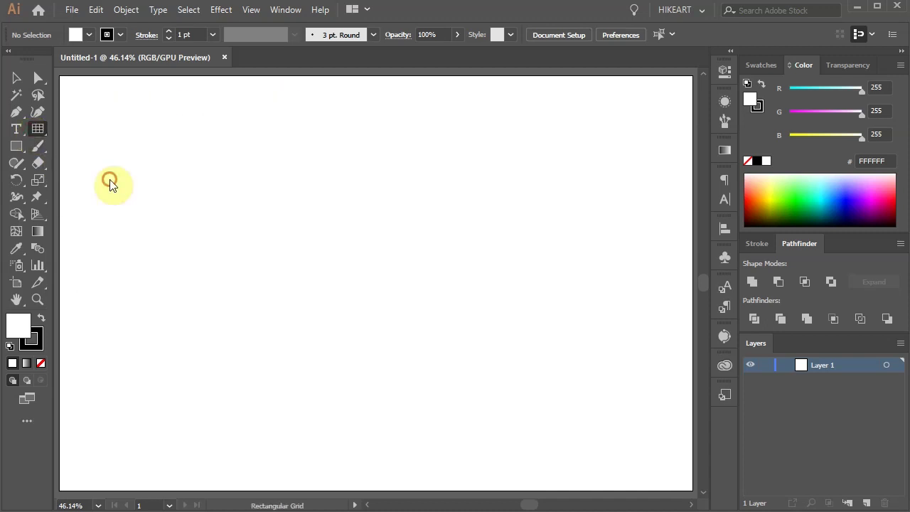
# - Set 7 horizontal and 7 vertical dividers, then draw a square grid about 586 px wide
pyautogui.doubleClick(40, 134)
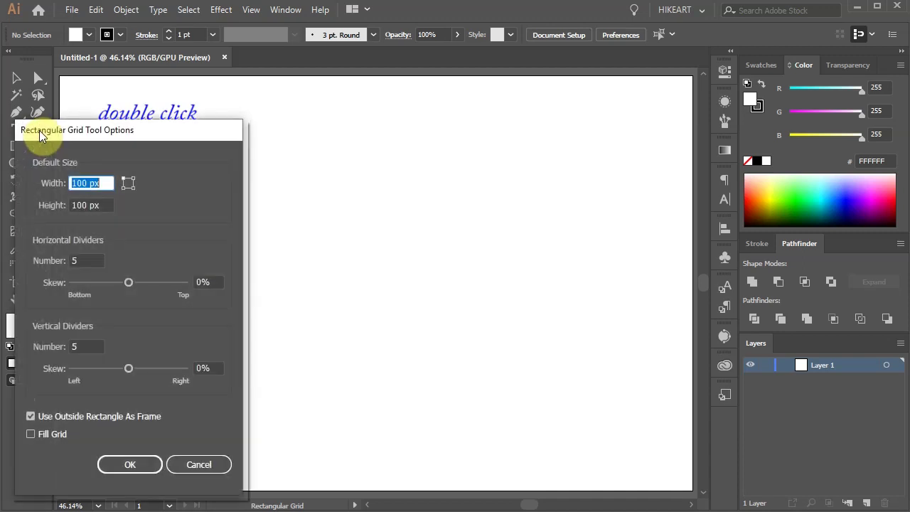
pyautogui.doubleClick(75, 261)
pyautogui.write('7')
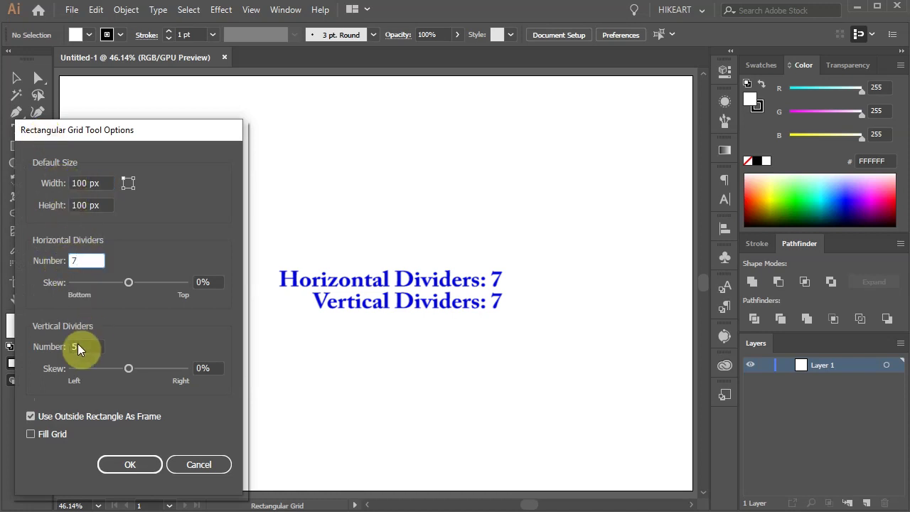
pyautogui.doubleClick(81, 349)
pyautogui.write('7')
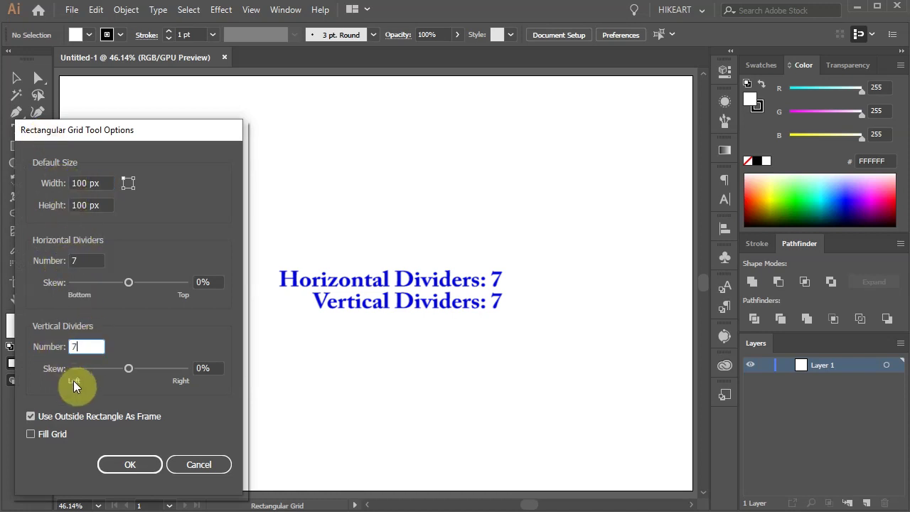
pyautogui.click(126, 467)
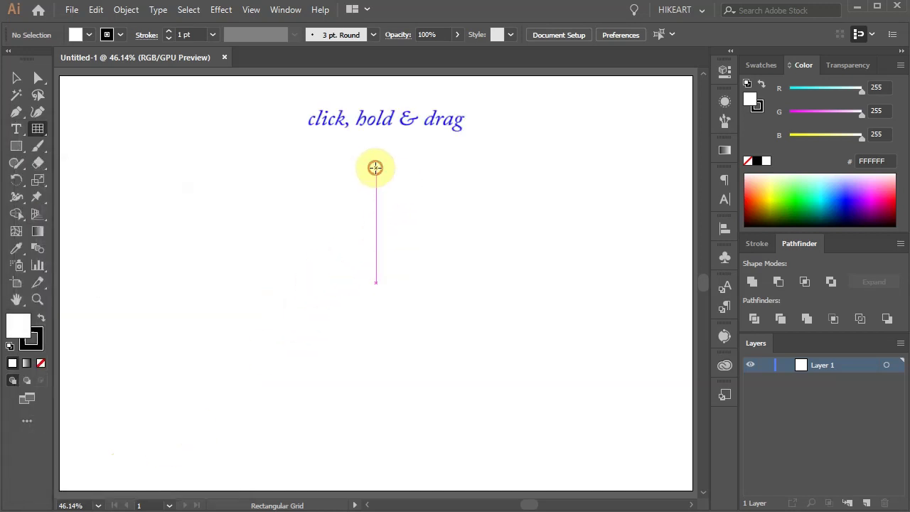
pyautogui.moveTo(375, 168); pyautogui.dragTo(548, 433)
pyautogui.press('shift')
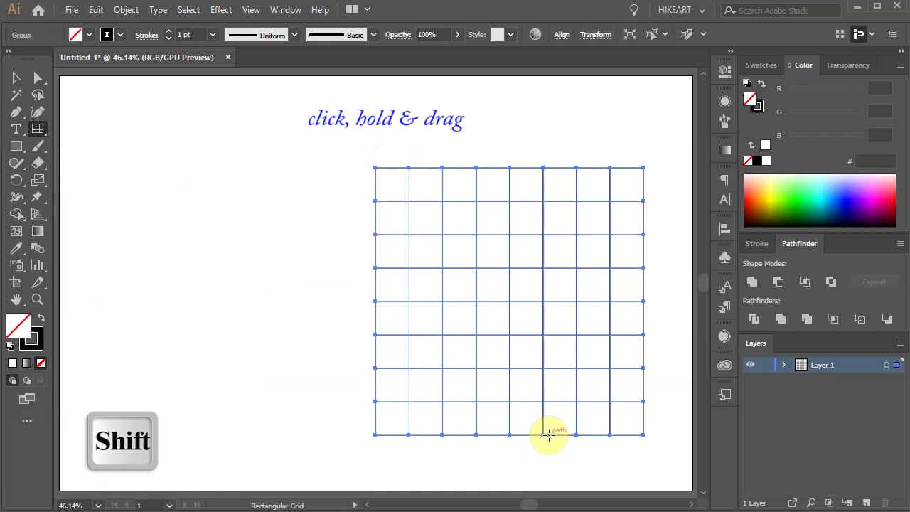
# - Fill the grid solid red (FF4C3C) with no stroke
pyautogui.hotkey('shift', 'x')
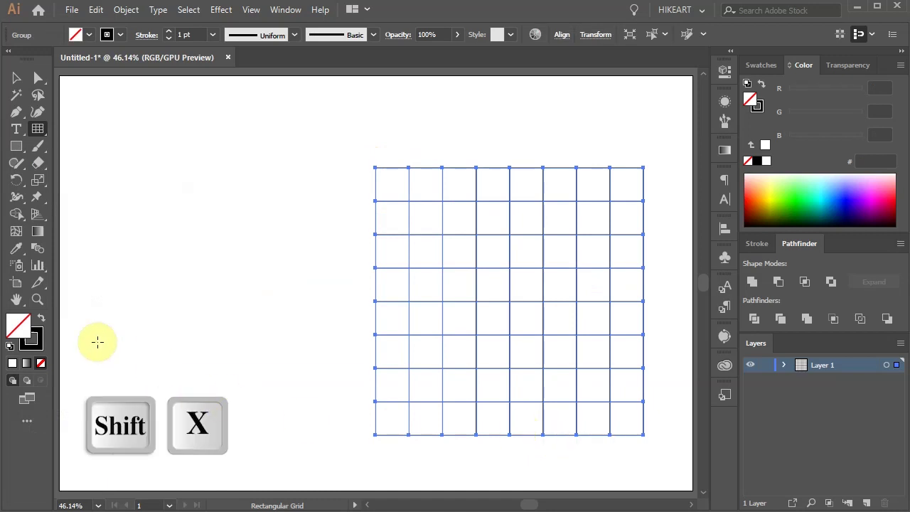
pyautogui.click(39, 320)
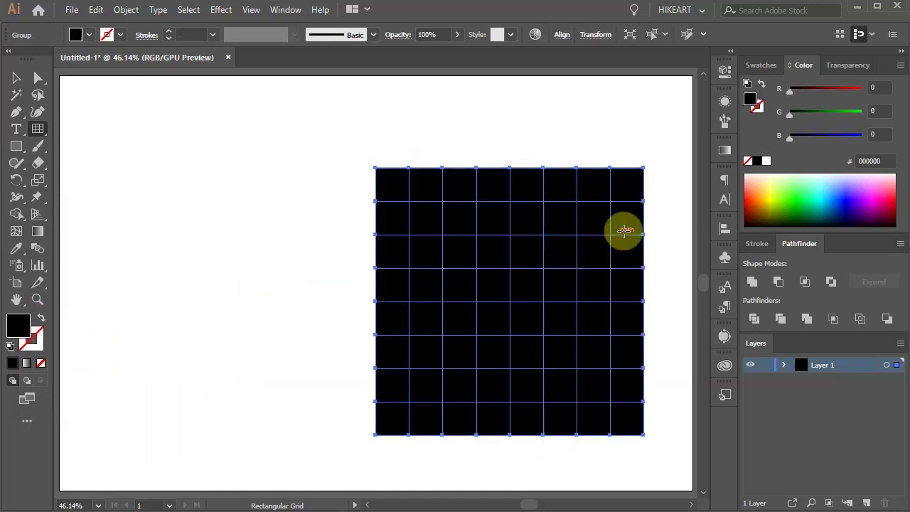
pyautogui.click(751, 186)
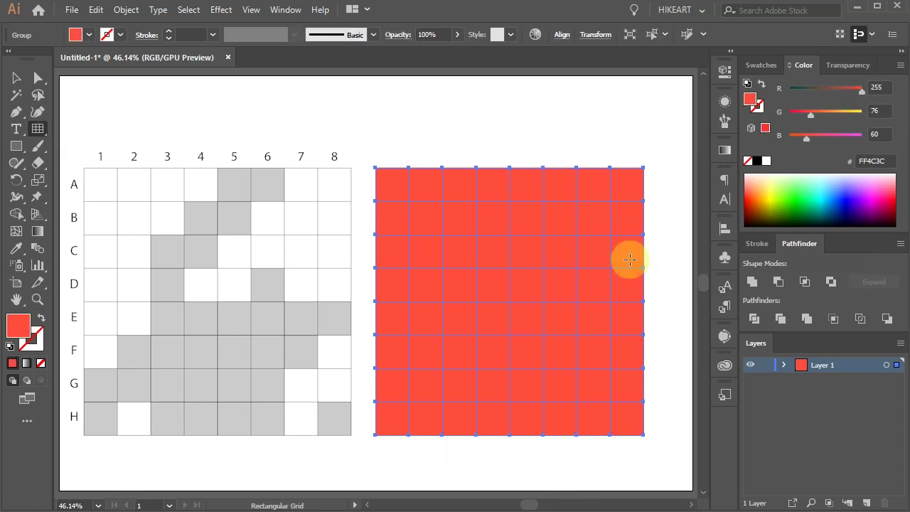
pyautogui.press('k')
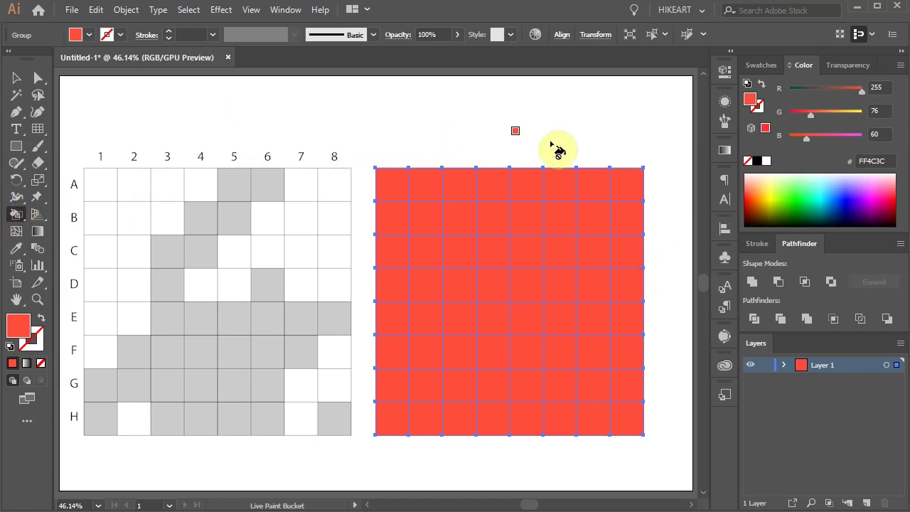
# - Using a black Live Paint fill, paint the bottom two rows of grid cells
pyautogui.click(757, 162)
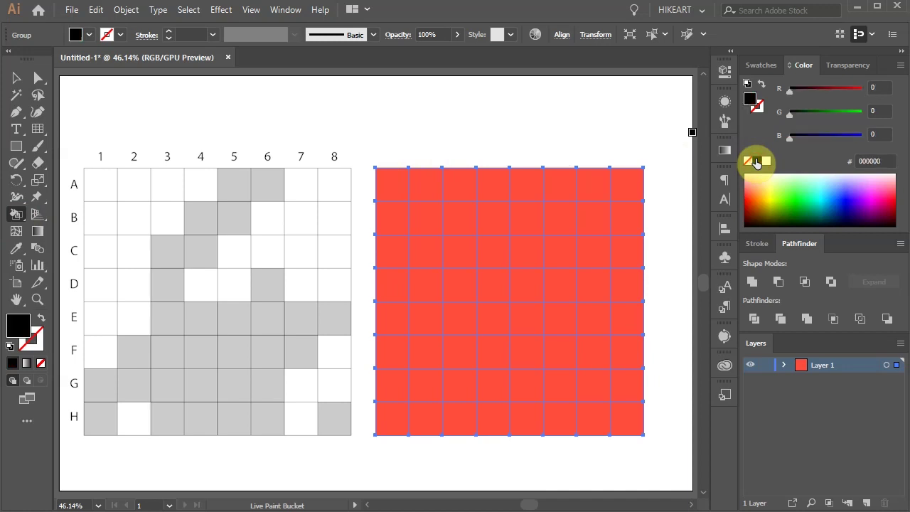
pyautogui.click(397, 424)
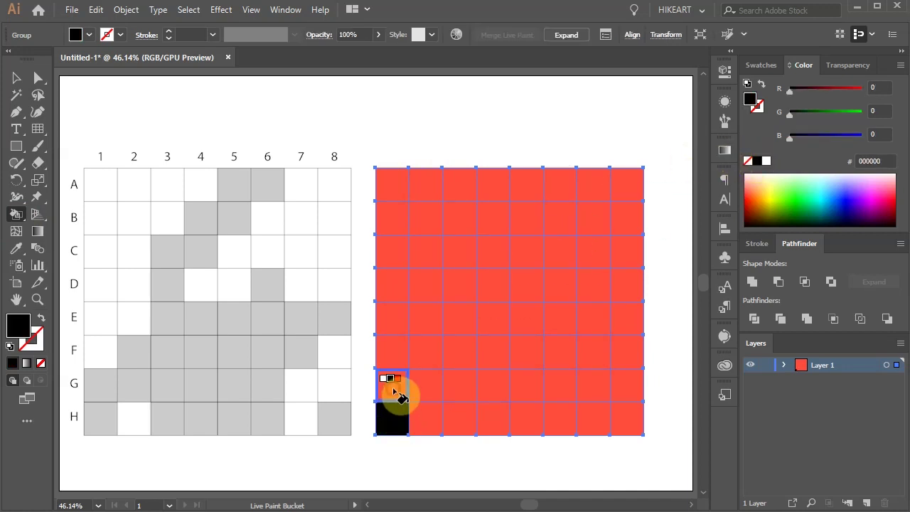
pyautogui.click(396, 396)
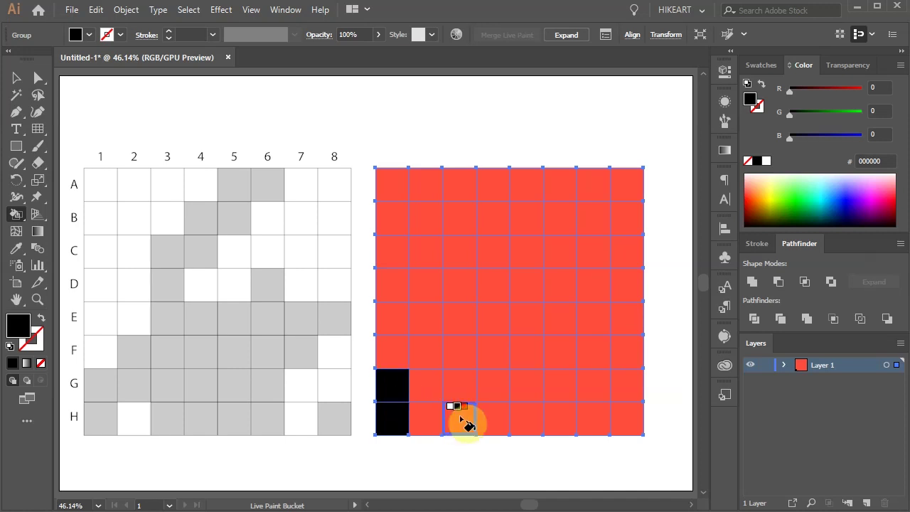
pyautogui.moveTo(503, 422); pyautogui.dragTo(562, 429)
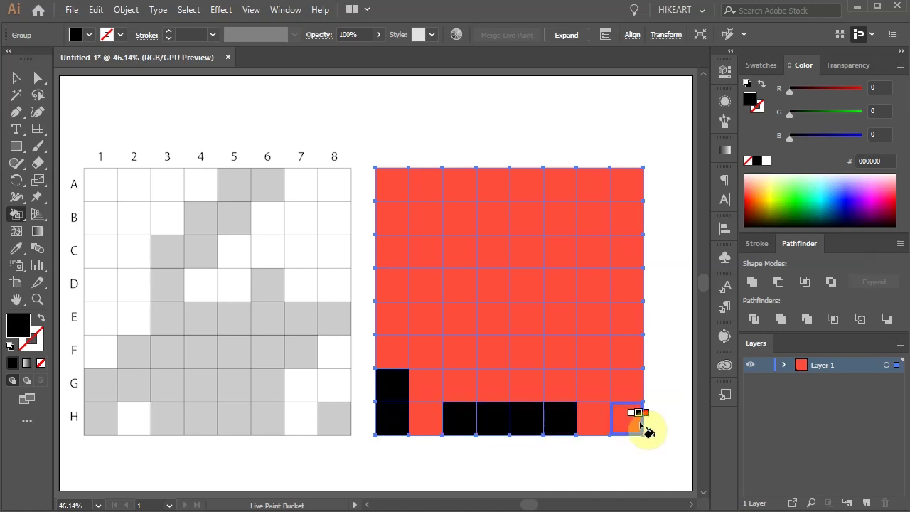
pyautogui.click(615, 426)
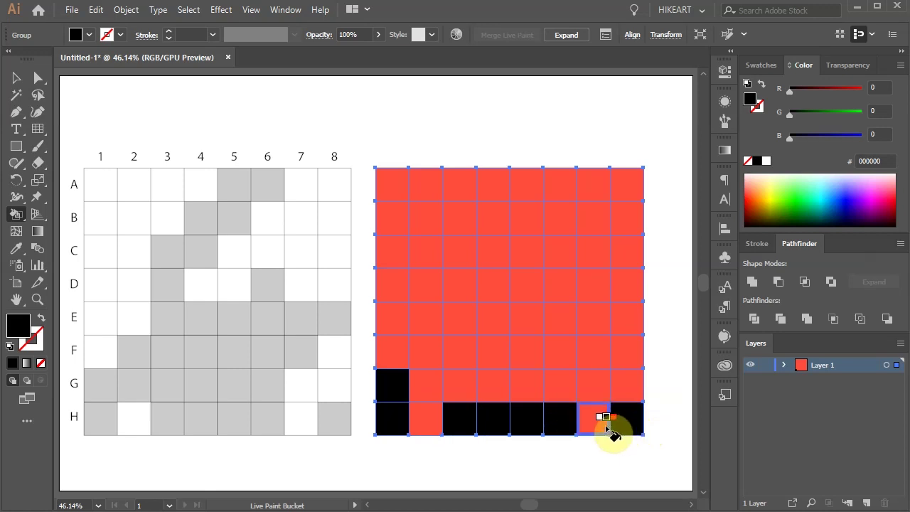
pyautogui.moveTo(437, 393); pyautogui.dragTo(557, 396)
# - Paint the third and fourth rows and the stepped diagonal up to the top row black
pyautogui.moveTo(433, 356); pyautogui.dragTo(594, 352)
pyautogui.moveTo(467, 333); pyautogui.dragTo(630, 329)
pyautogui.moveTo(467, 297)
pyautogui.mouseDown()
pyautogui.moveTo(467, 250)
pyautogui.moveTo(496, 260)
pyautogui.moveTo(494, 222)
pyautogui.moveTo(559, 193)
pyautogui.mouseUp()
pyautogui.click(560, 284)
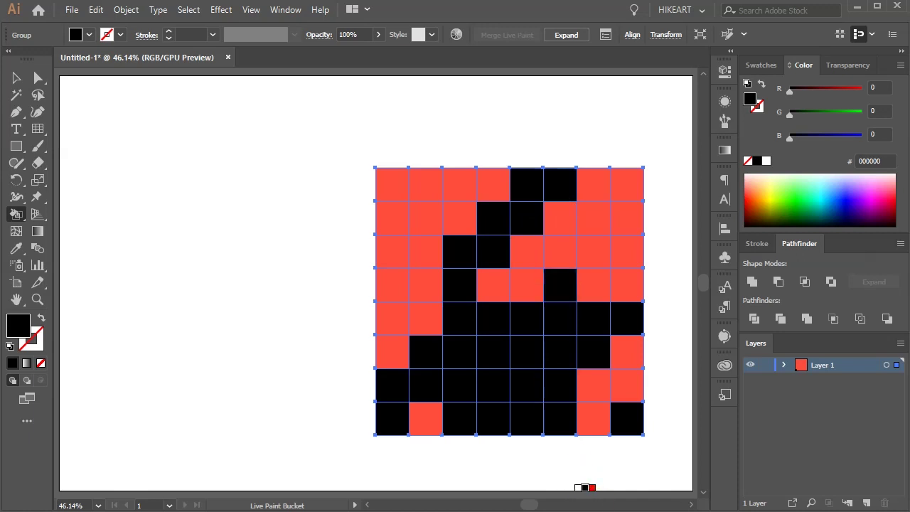
# - Try deleting the red cells with the Magic Wand, then undo the deletion
pyautogui.press('y')
pyautogui.click(451, 188)
pyautogui.press('Delete')
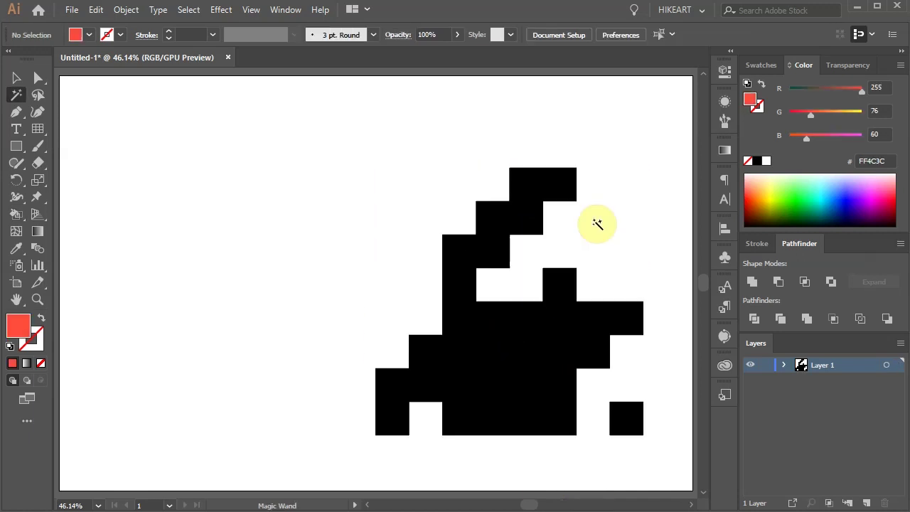
pyautogui.hotkey('ctrl', 'z')
pyautogui.hotkey('ctrl', 'z')
pyautogui.press('k')
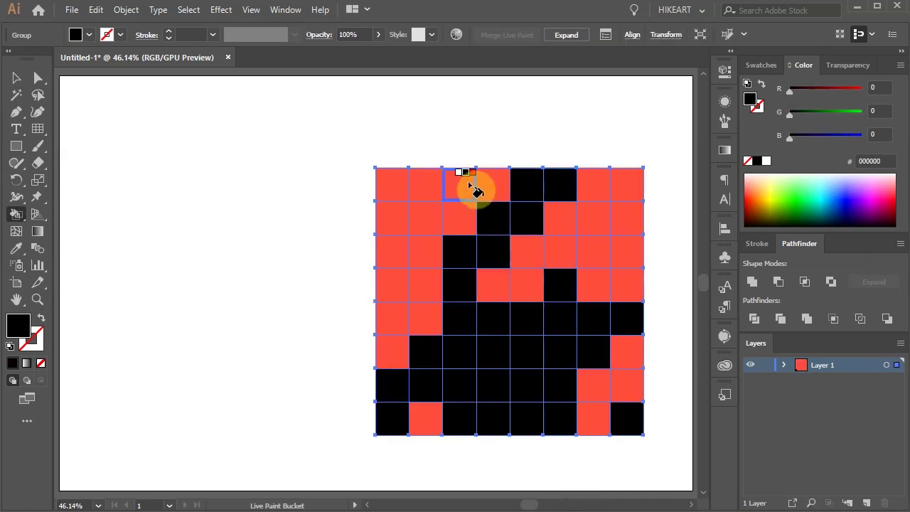
# - Expand the Live Paint grid and split all artwork into separate cells with Pathfinder Divide
pyautogui.hotkey('ctrl', 'a')
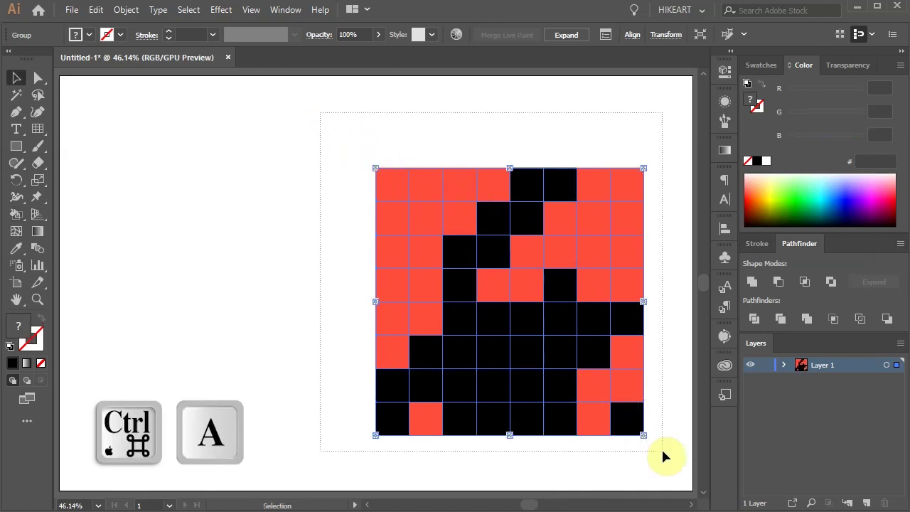
pyautogui.click(128, 11)
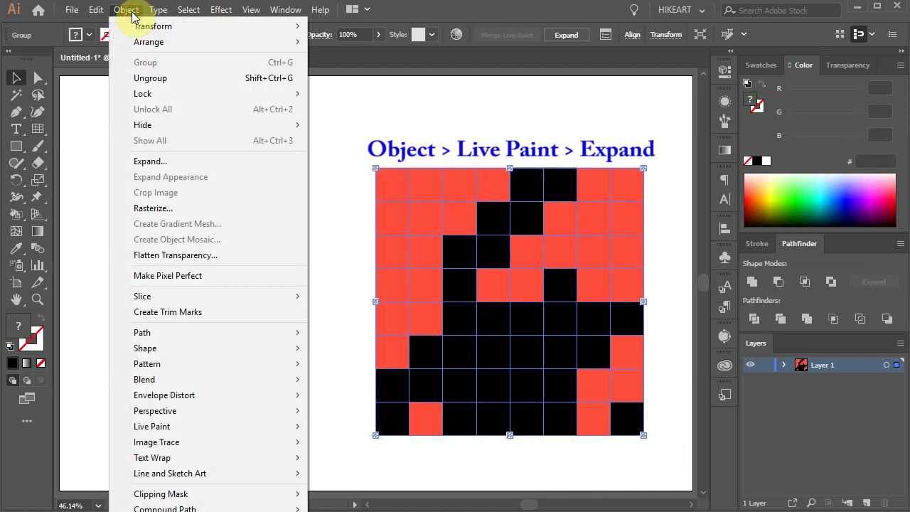
pyautogui.moveTo(210, 429)
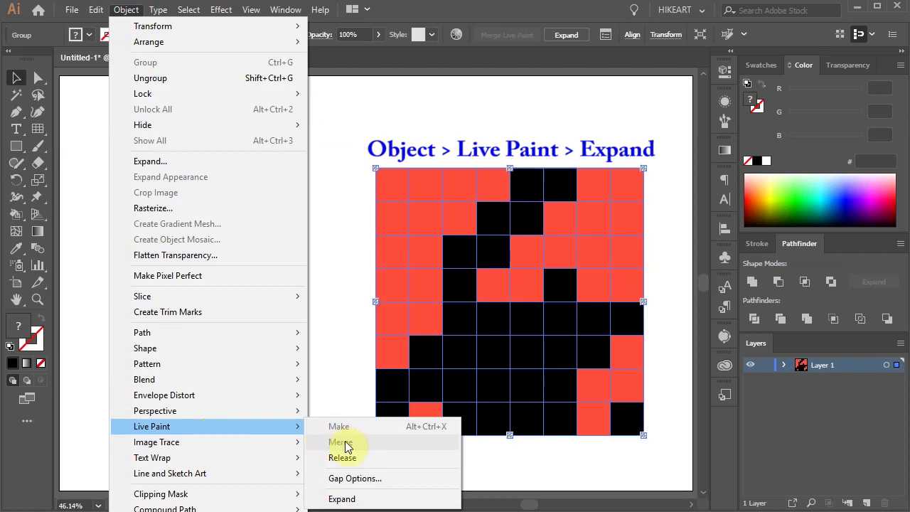
pyautogui.click(375, 500)
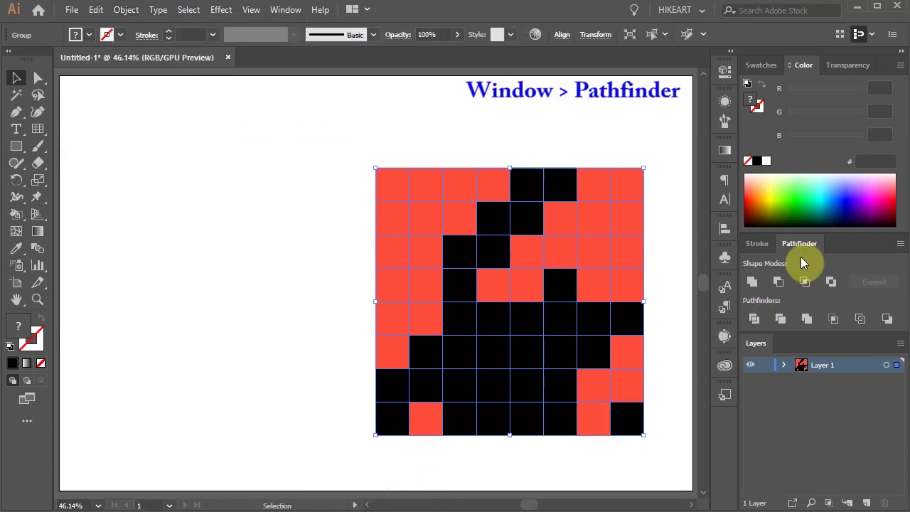
pyautogui.click(756, 325)
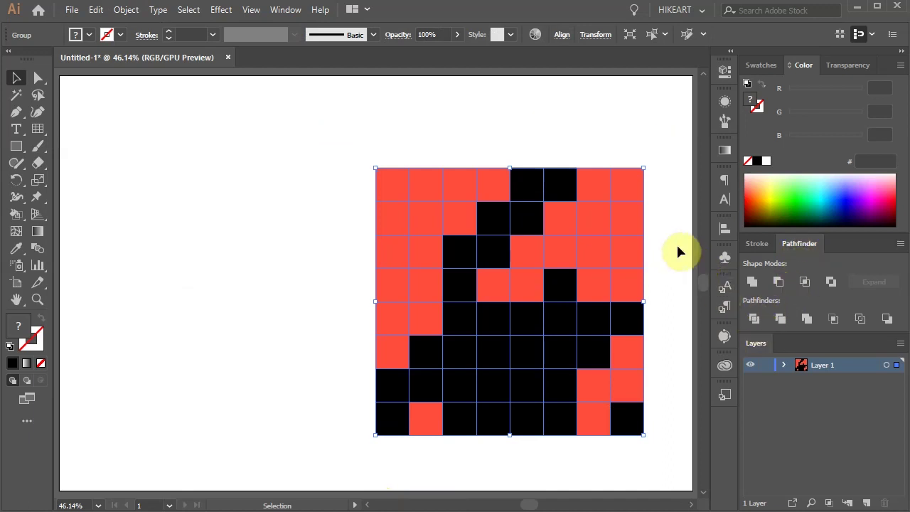
pyautogui.press('y')
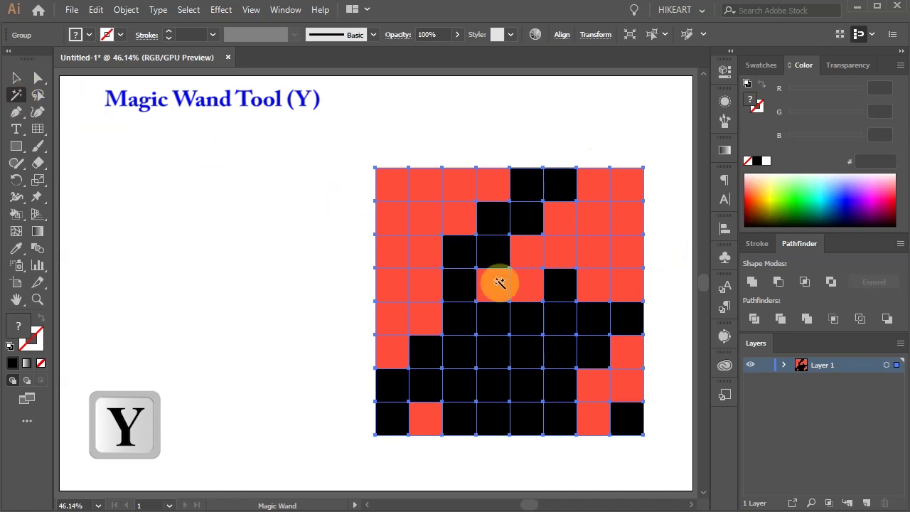
# - Select every red square with the Magic Wand and delete them all
pyautogui.click(597, 224)
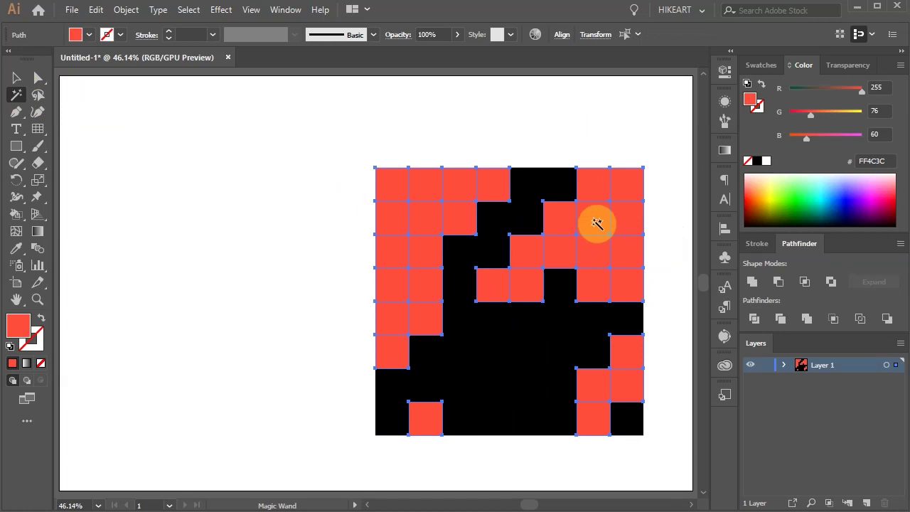
pyautogui.press('Delete')
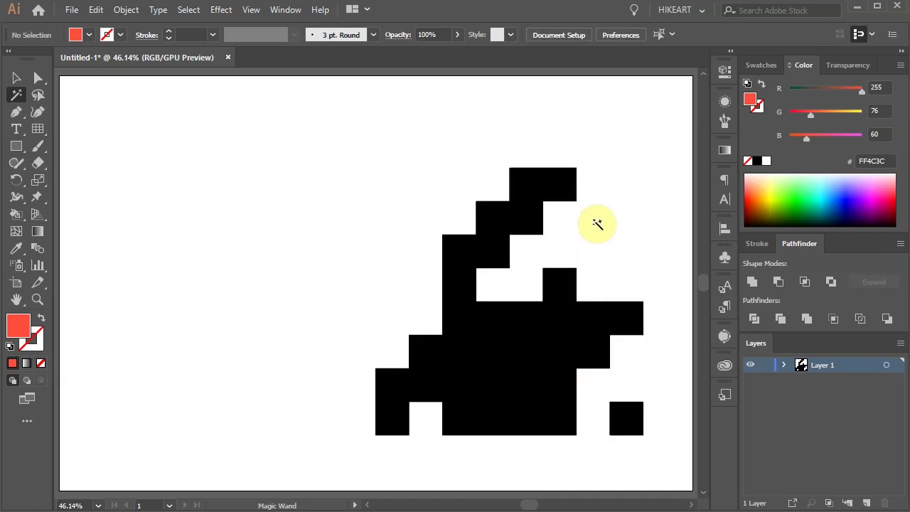
pyautogui.press('v')
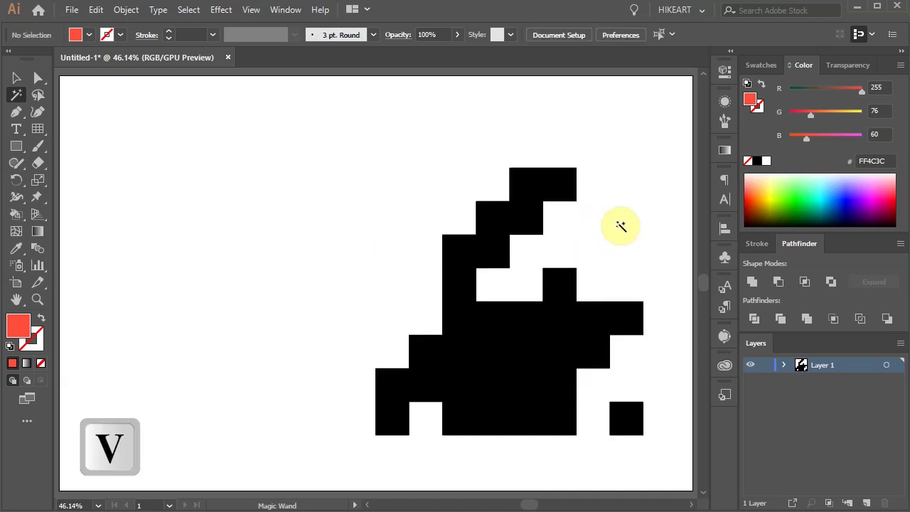
# - Scale the black pixel shape down and add it to Swatches as New Pattern Swatch 1
pyautogui.moveTo(295, 135); pyautogui.dragTo(676, 484)
pyautogui.moveTo(644, 436); pyautogui.dragTo(487, 274)
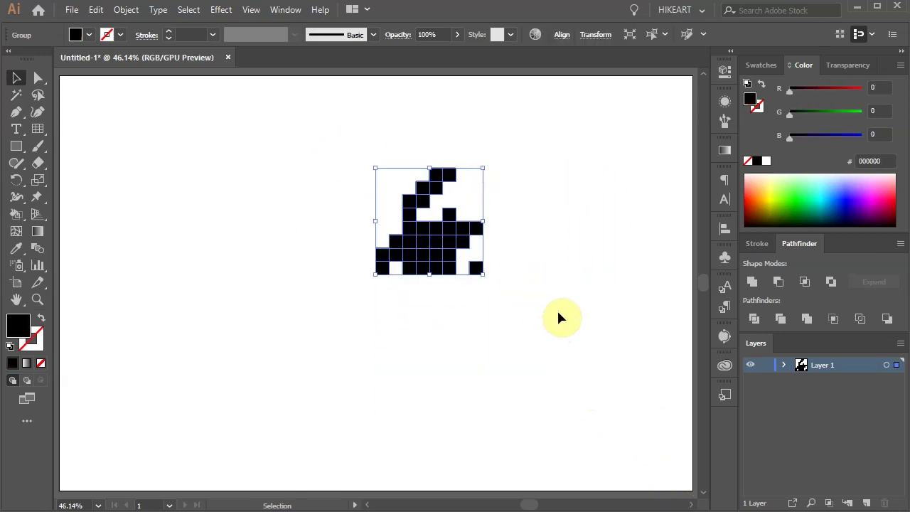
pyautogui.click(762, 66)
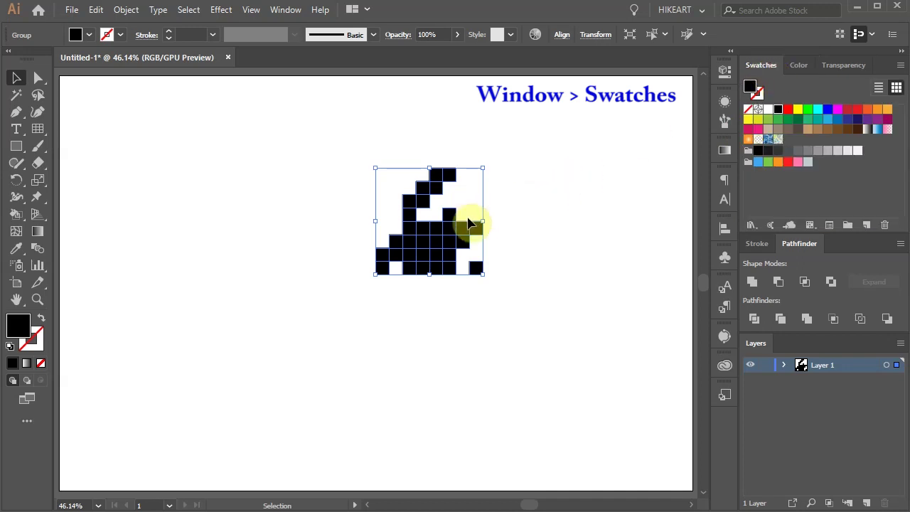
pyautogui.moveTo(443, 234); pyautogui.dragTo(778, 184)
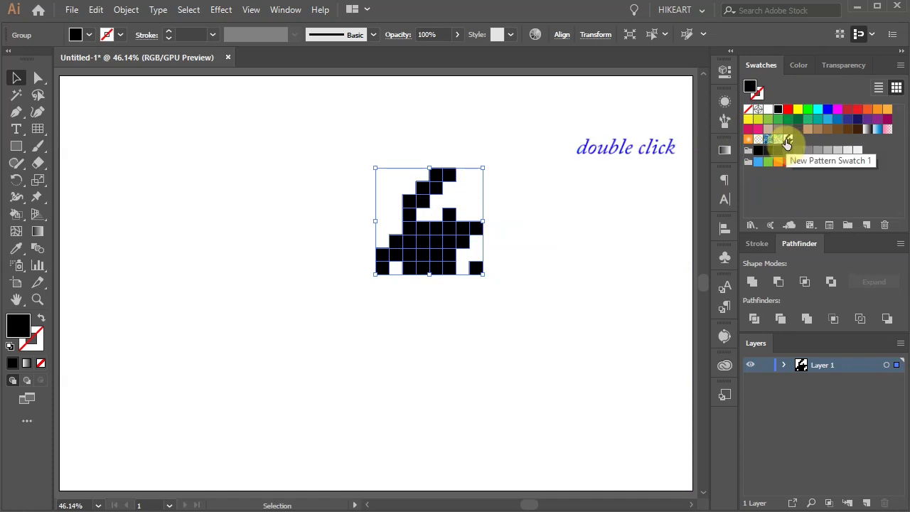
pyautogui.doubleClick(786, 141)
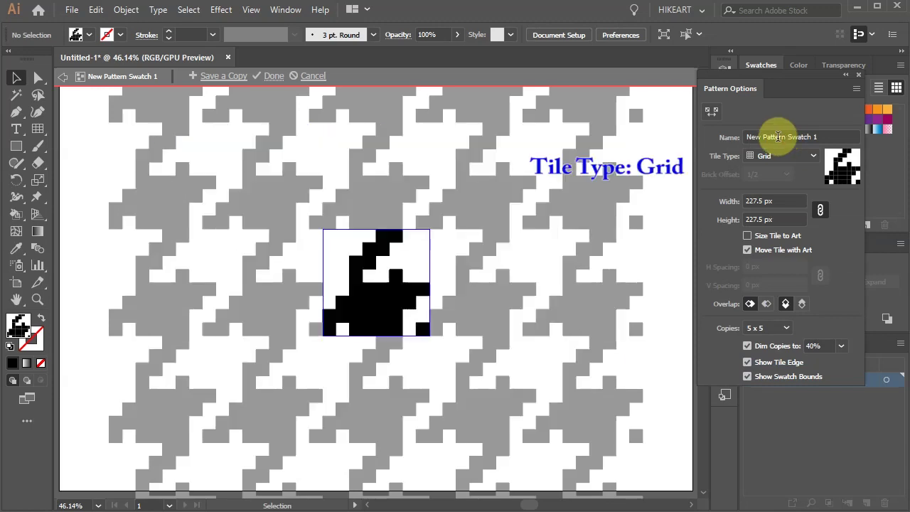
# - Keep New Pattern Swatch 1's tile type on Grid and finish pattern editing
pyautogui.click(813, 157)
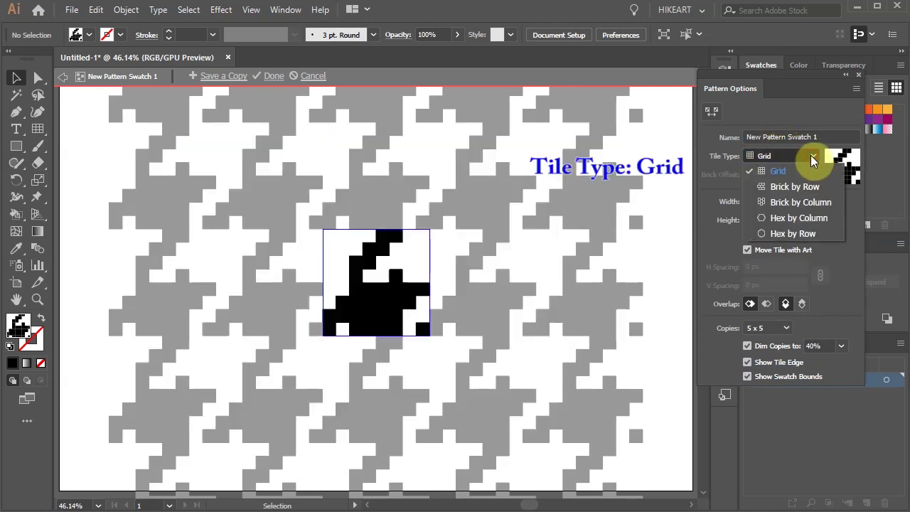
pyautogui.click(781, 155)
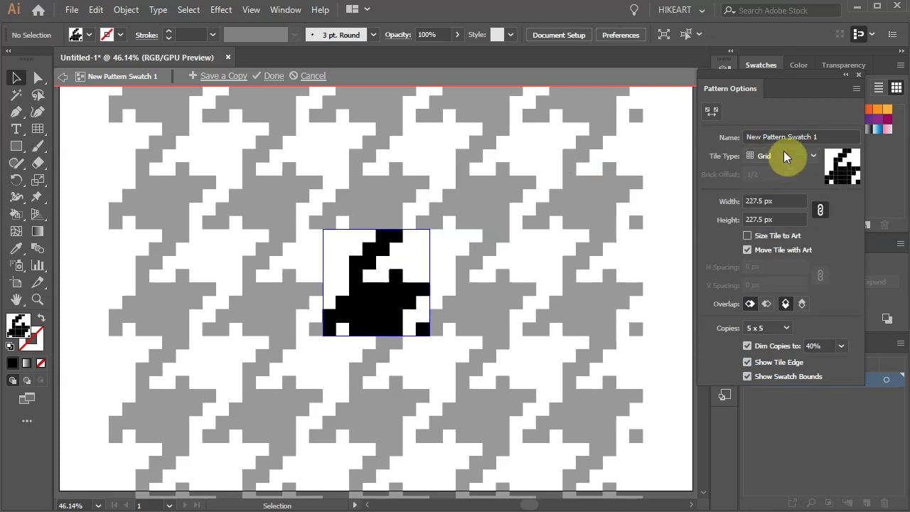
pyautogui.click(276, 78)
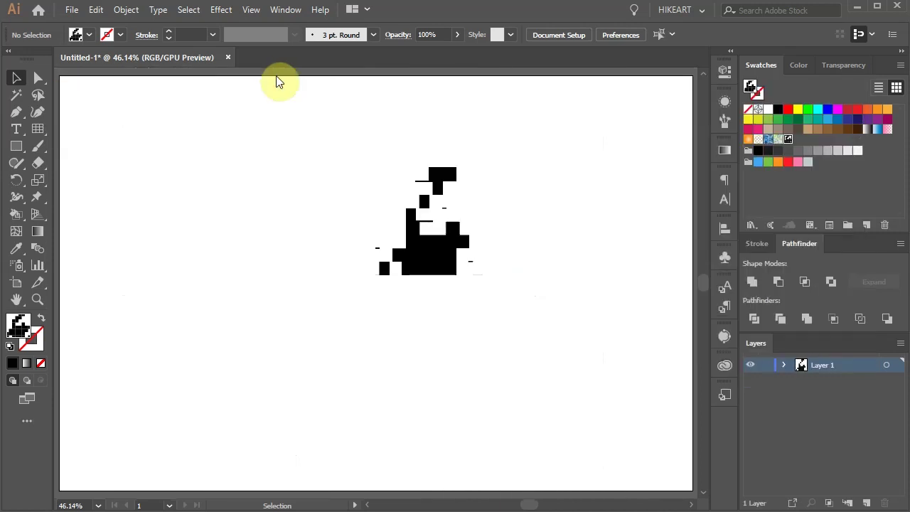
# - Delete the pixel shape and draw a pattern-filled rectangle covering the whole artboard
pyautogui.hotkey('ctrl', 'a')
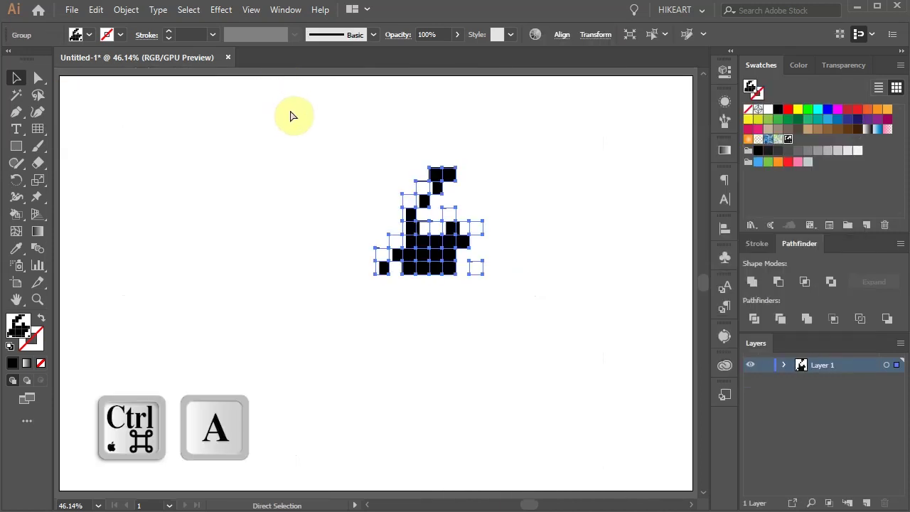
pyautogui.press('Delete')
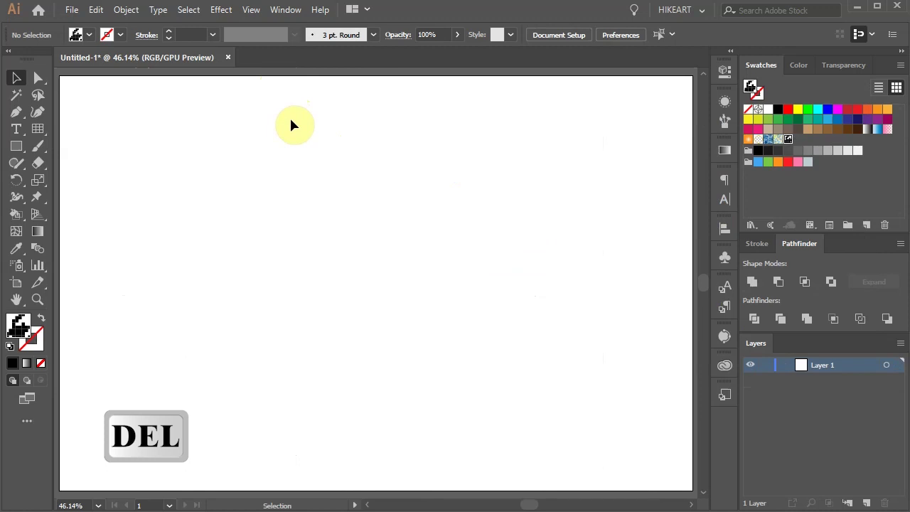
pyautogui.press('m')
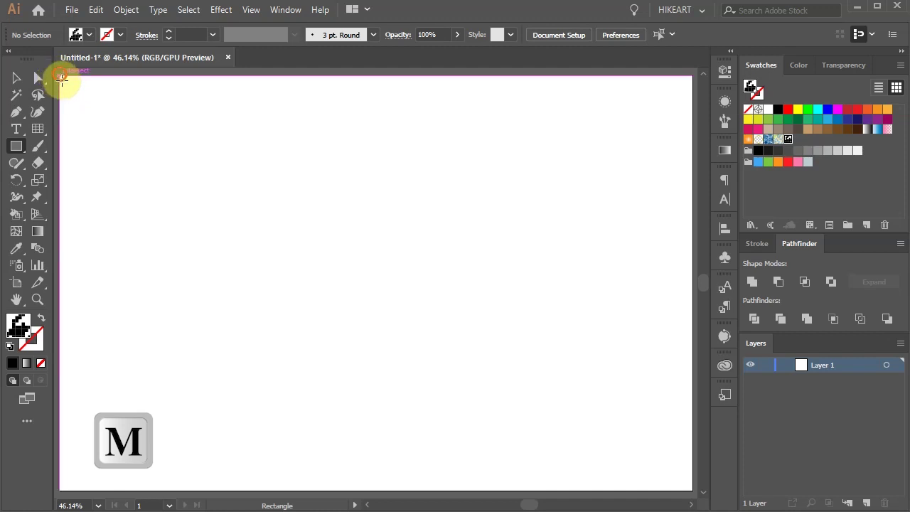
pyautogui.moveTo(58, 75); pyautogui.dragTo(690, 489)
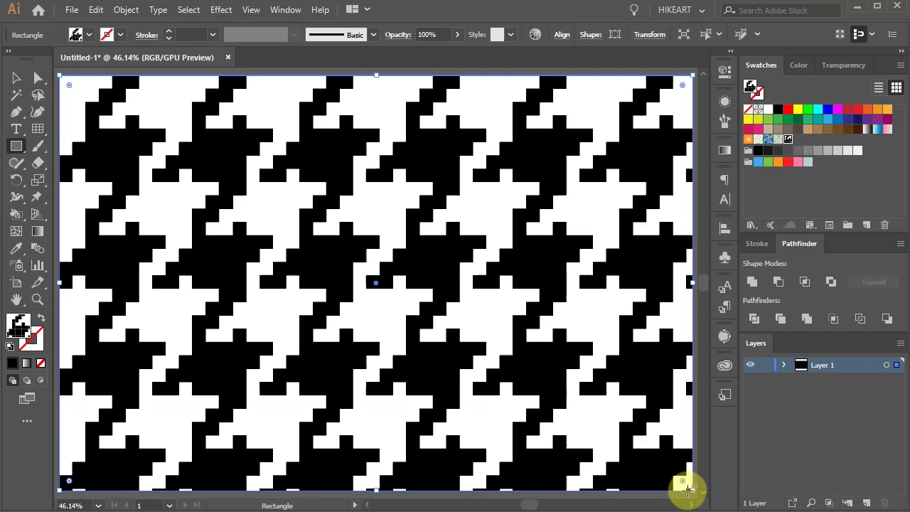
pyautogui.doubleClick(788, 138)
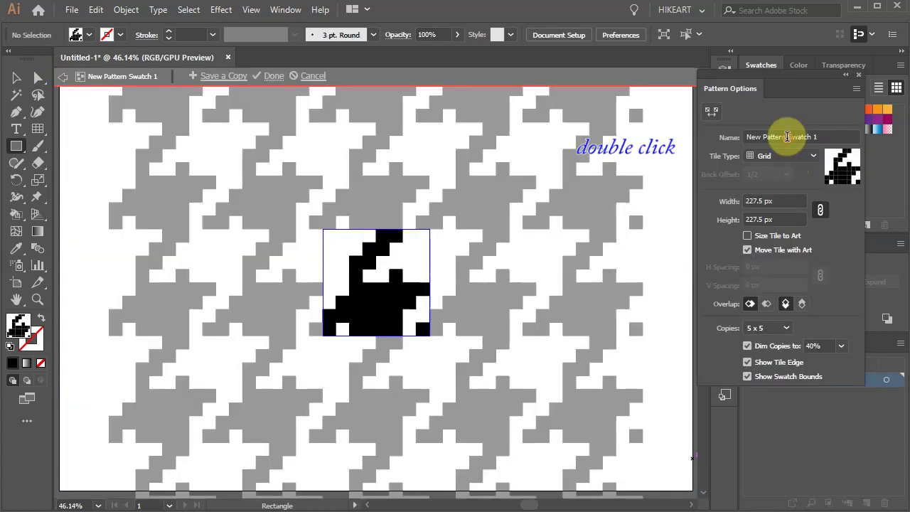
# - Enable Size Tile to Art and shrink the tile artwork so the pattern tile becomes 114 px
pyautogui.click(747, 236)
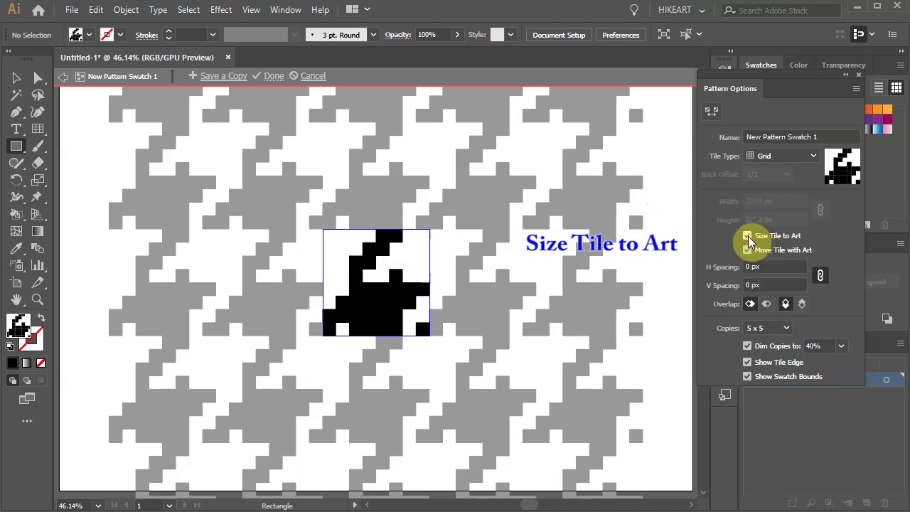
pyautogui.click(713, 111)
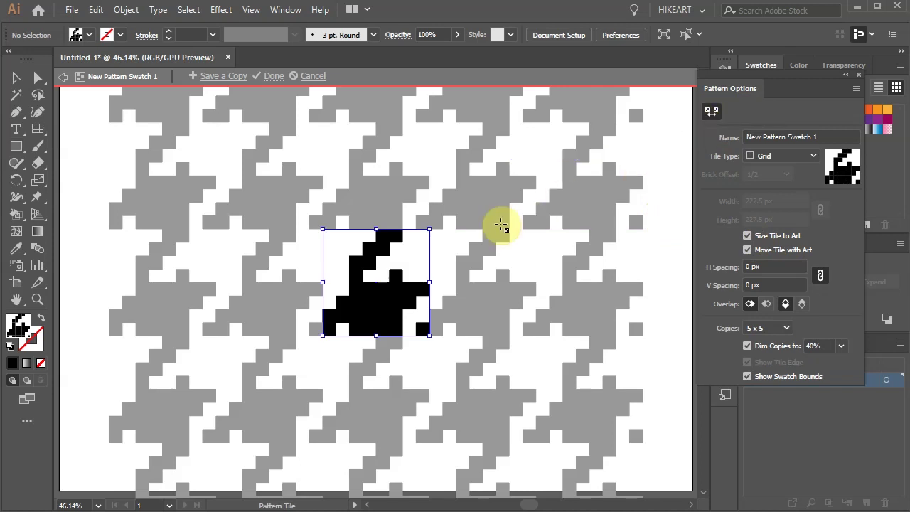
pyautogui.press('v')
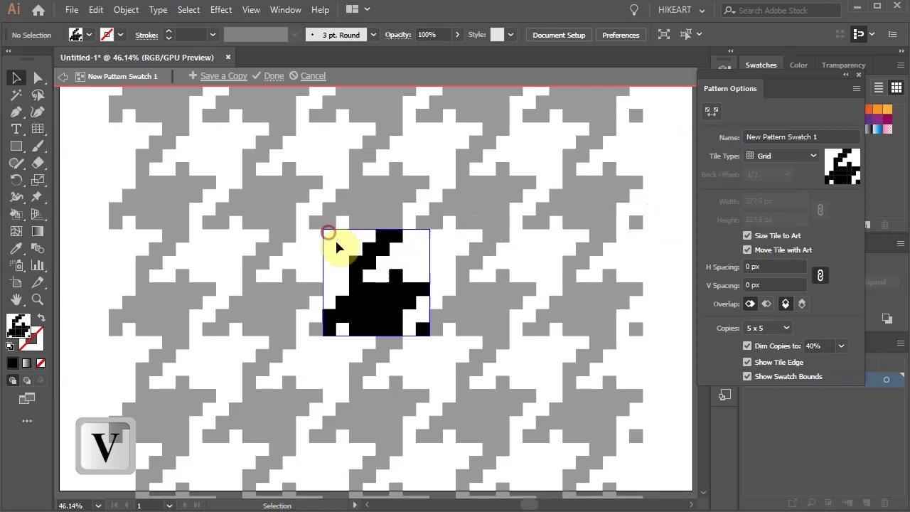
pyautogui.click(421, 331)
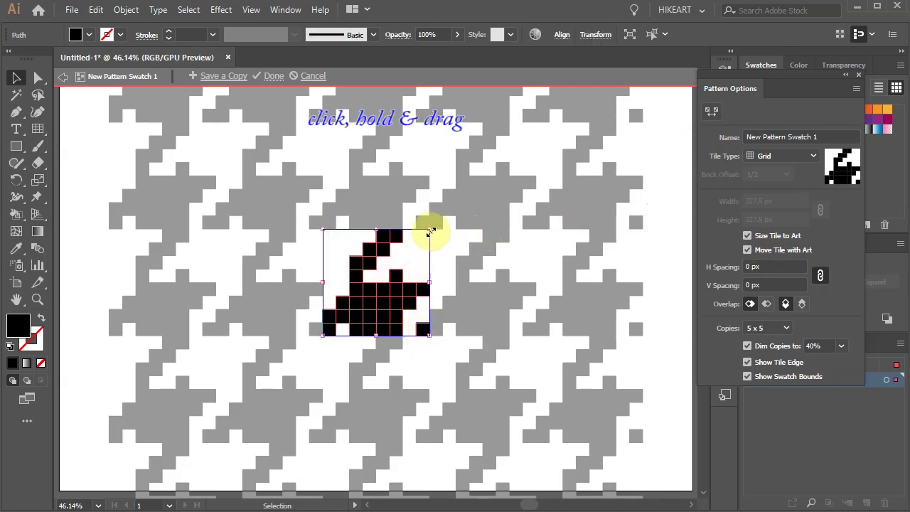
pyautogui.moveTo(431, 226); pyautogui.dragTo(406, 256)
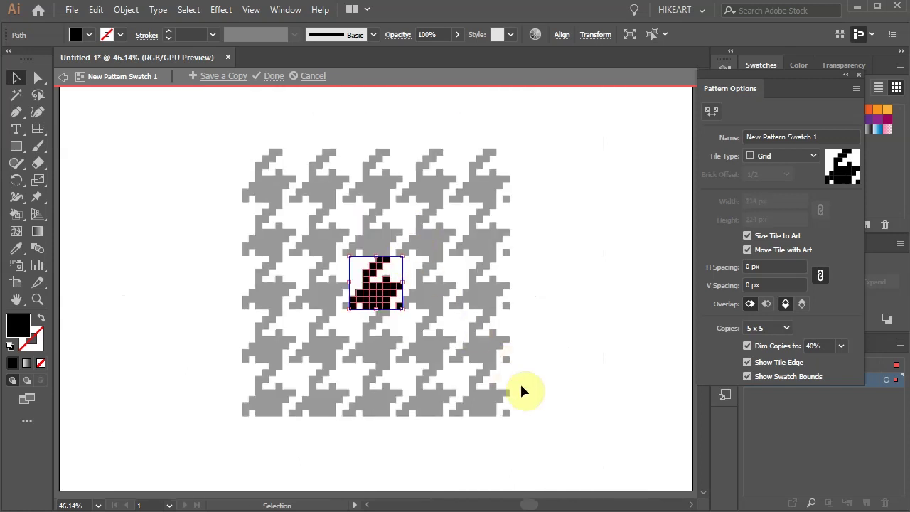
pyautogui.click(274, 76)
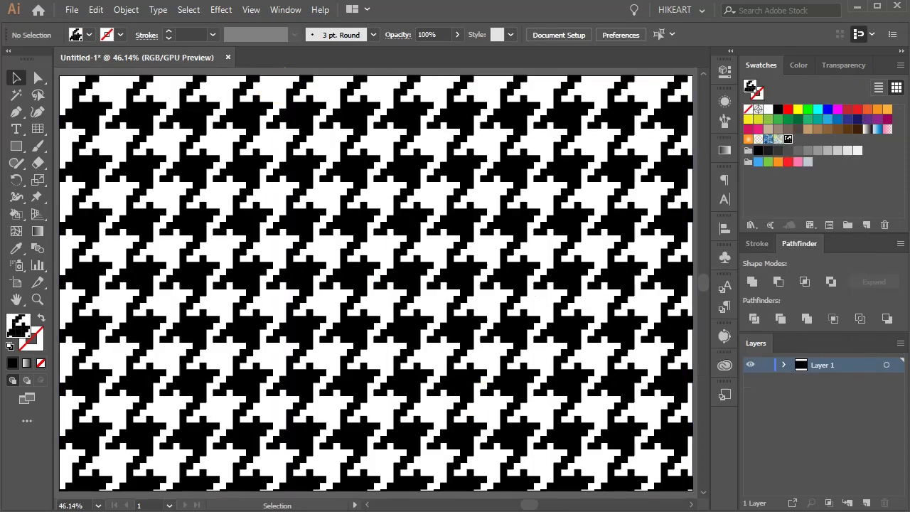